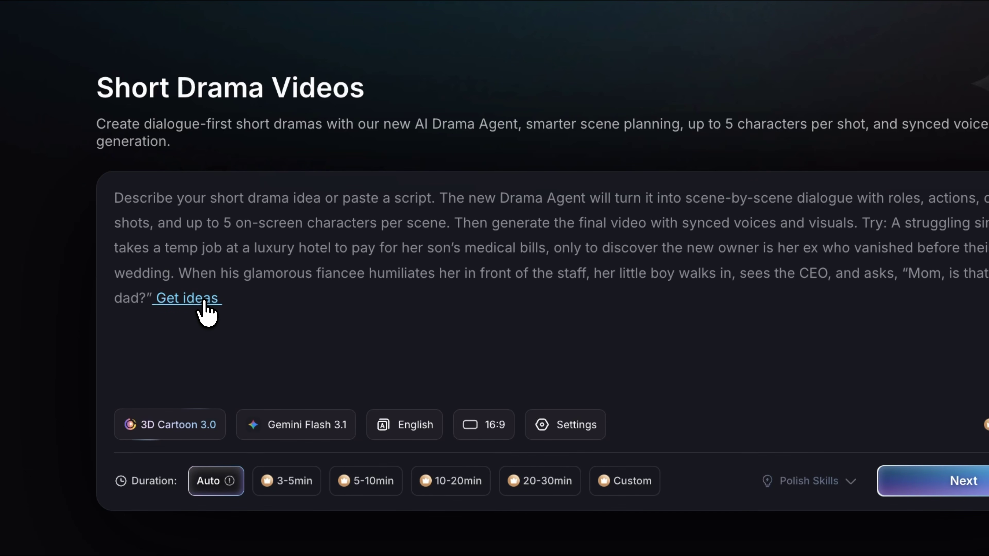
Browse the example story ideas and return to the empty script prompt
click(205, 307)
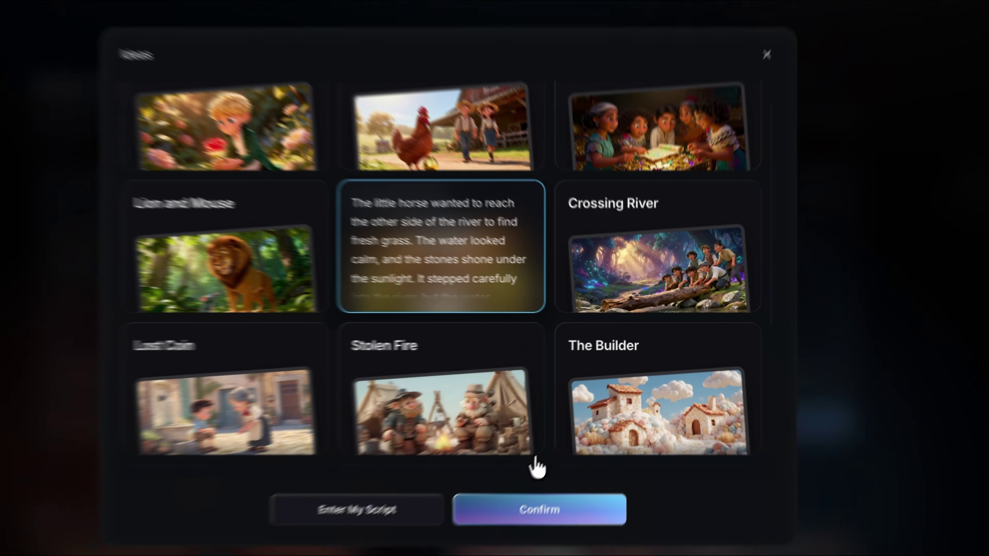
click(517, 540)
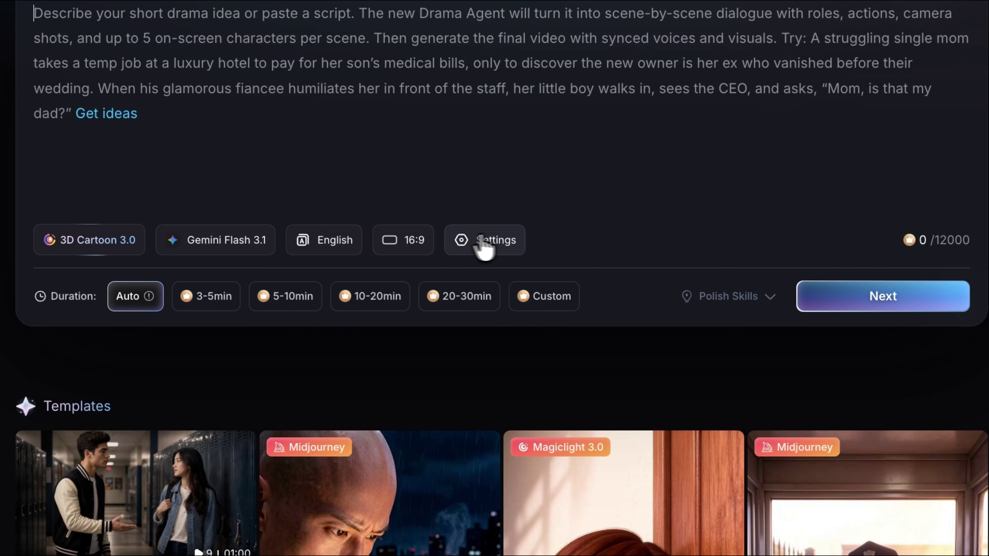
Set the drama's aspect ratio to 9:16 and its duration to 5-10min
click(407, 240)
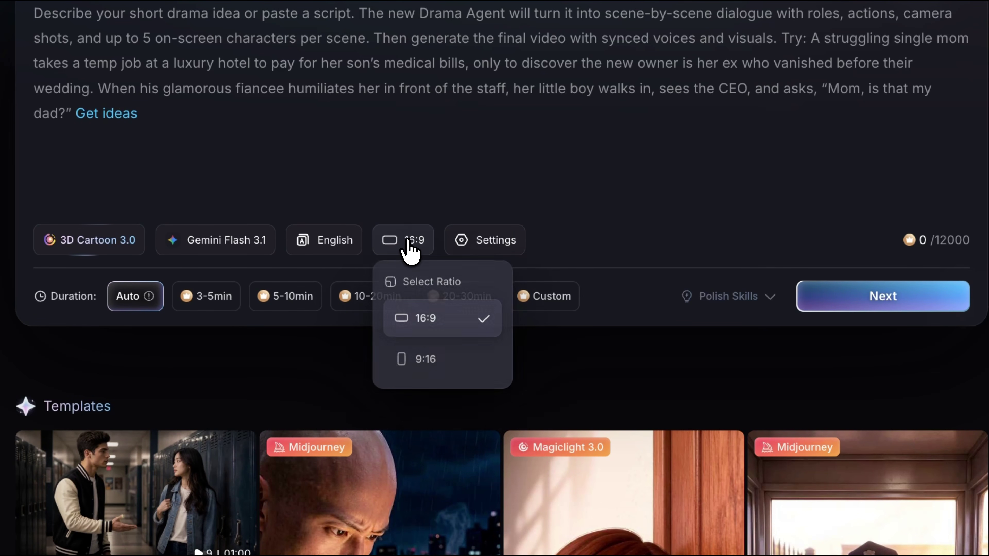
click(423, 374)
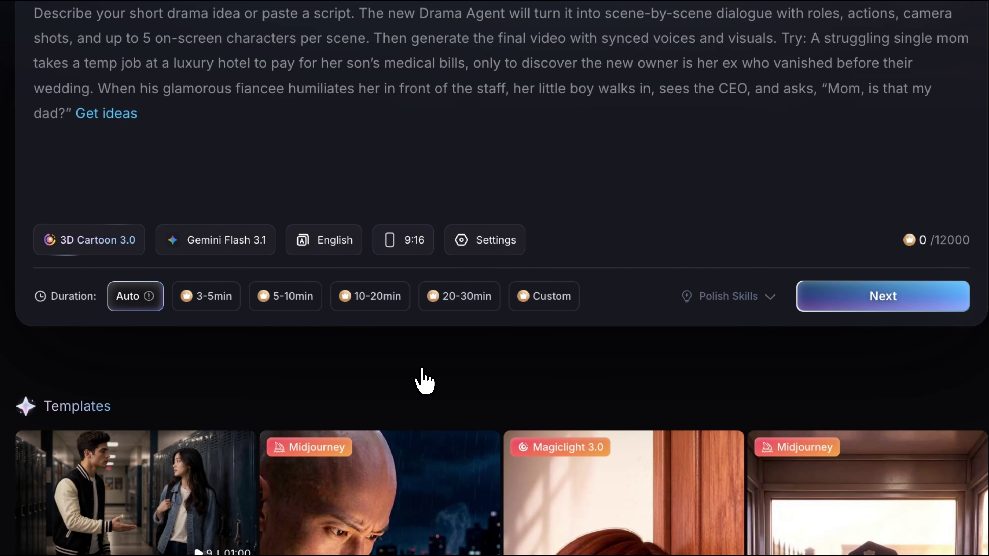
click(296, 298)
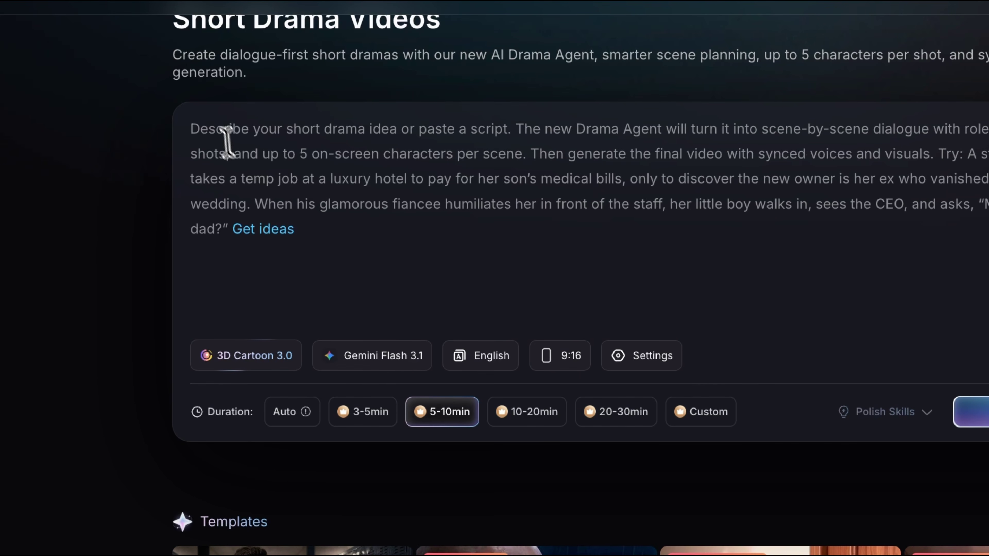
Enter the story idea about rejected new girl Mia befriended at lunch by popular Leo, and generate the shot-by-shot script
text(A teenage girl named Mia has been rejected by everyone at her new school. On the worst day, a quiet boy named Leo — the most popular kid — sits next to her at lunch and tells her his secret: he was the new kid last year and knows exactly how she feels. Their unexpected friendship changes everything.)
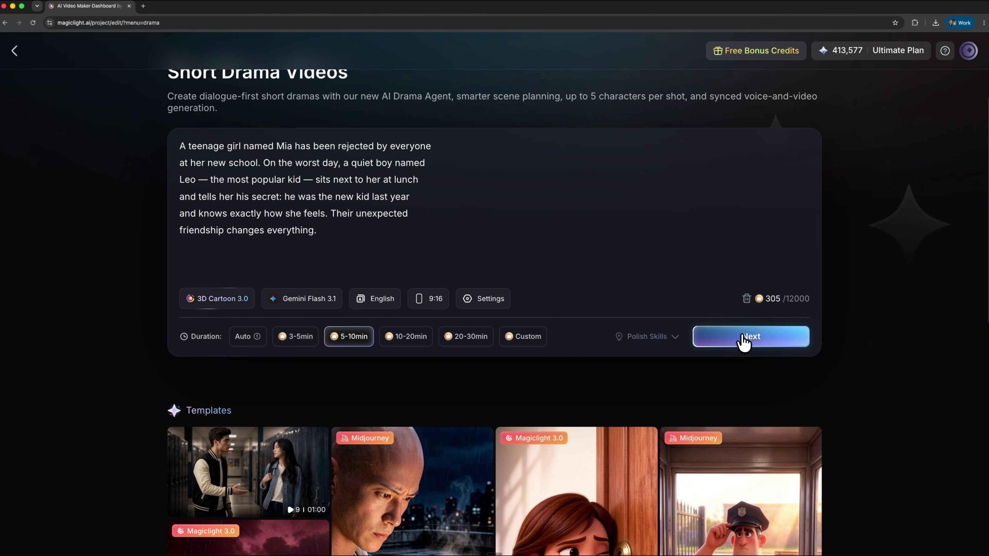
click(743, 337)
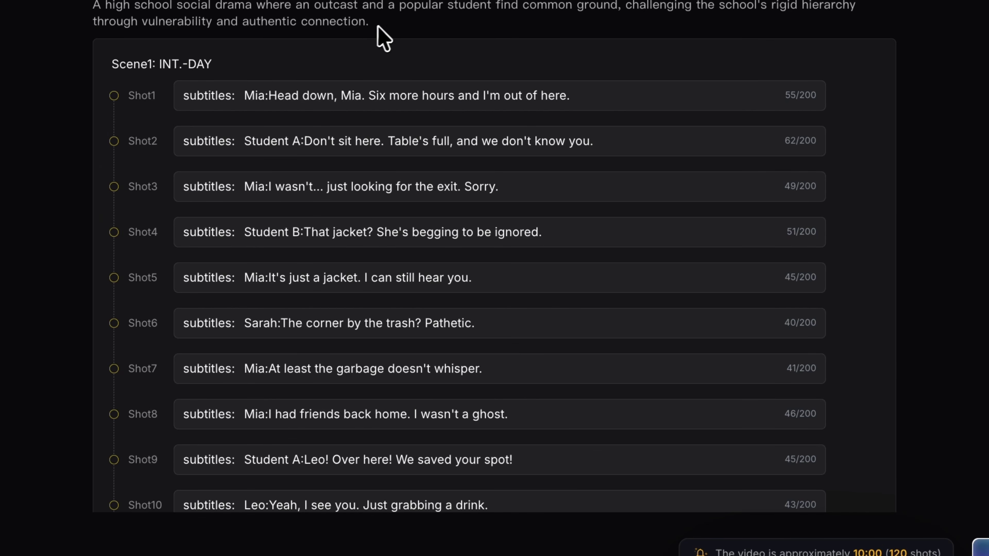
Review the subtitle lines of the generated script's shots and continue to the cast stage
scroll(521, 272, down, 20)
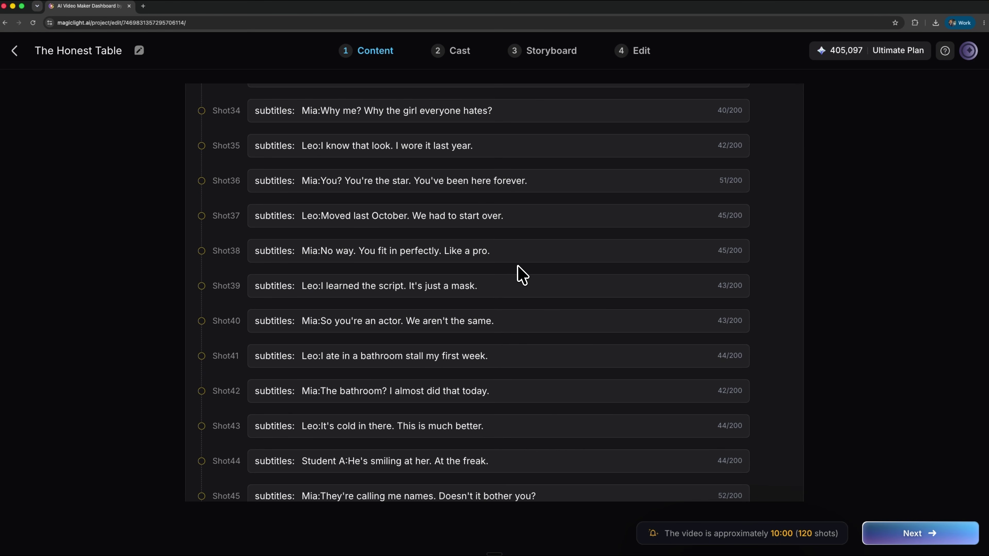
scroll(522, 273, down, 8)
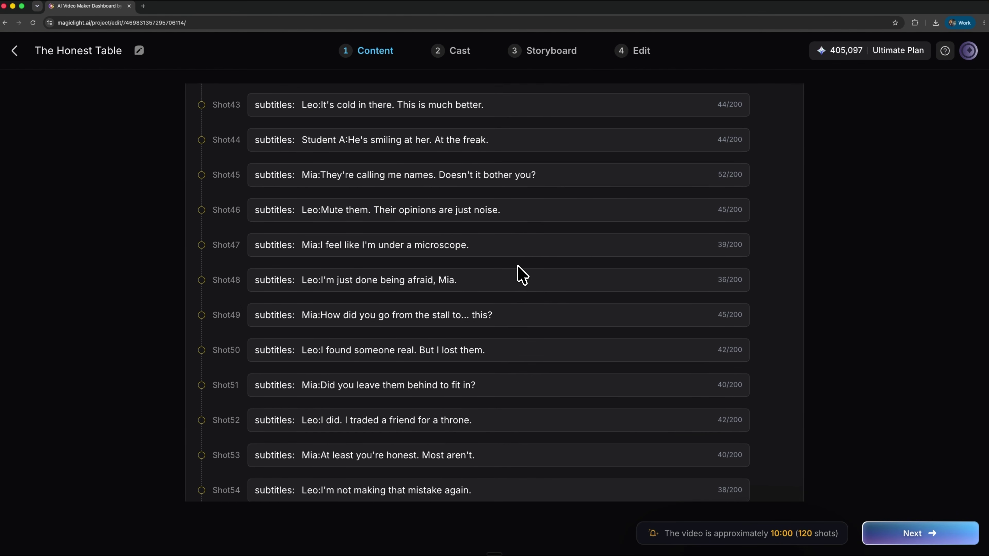
scroll(519, 274, down, 20)
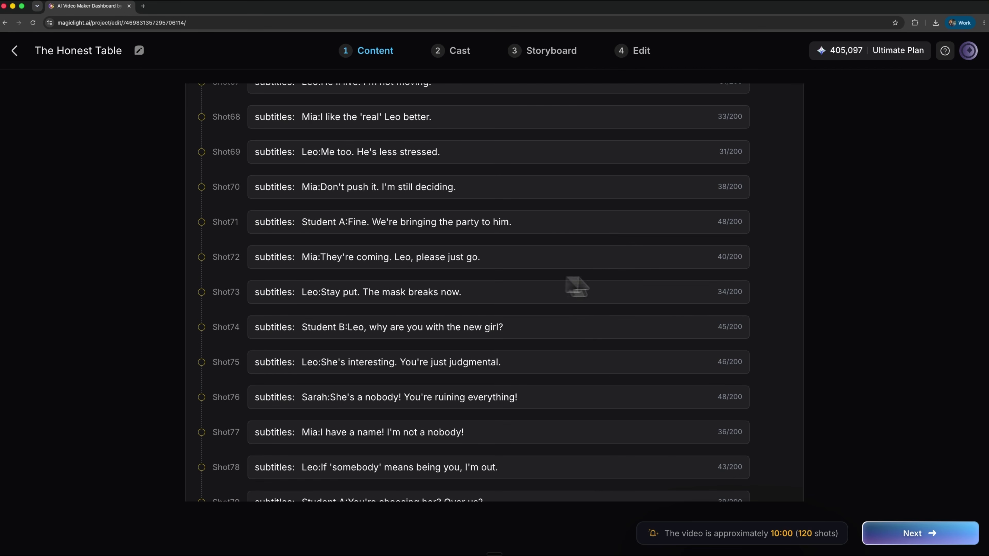
scroll(737, 277, up, 12)
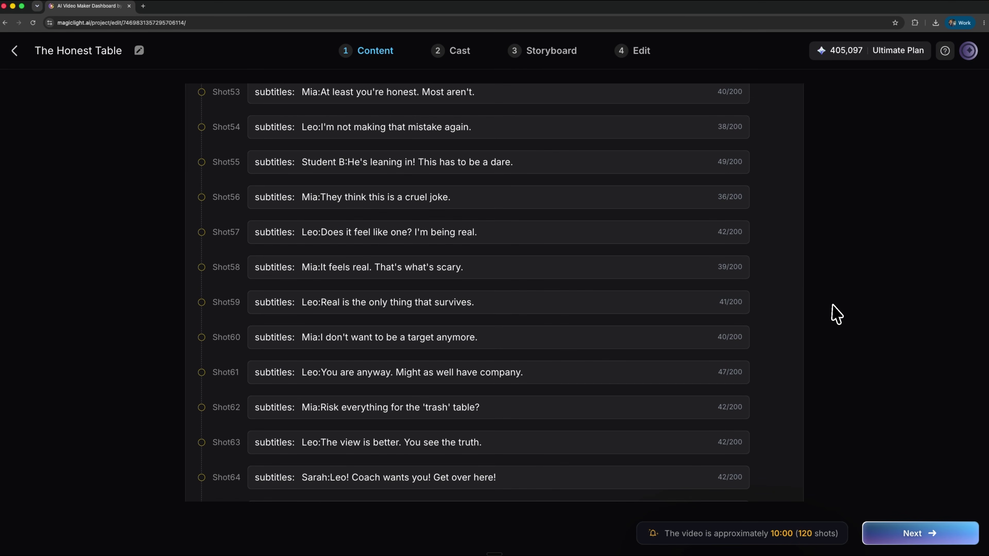
scroll(394, 151, up, 20)
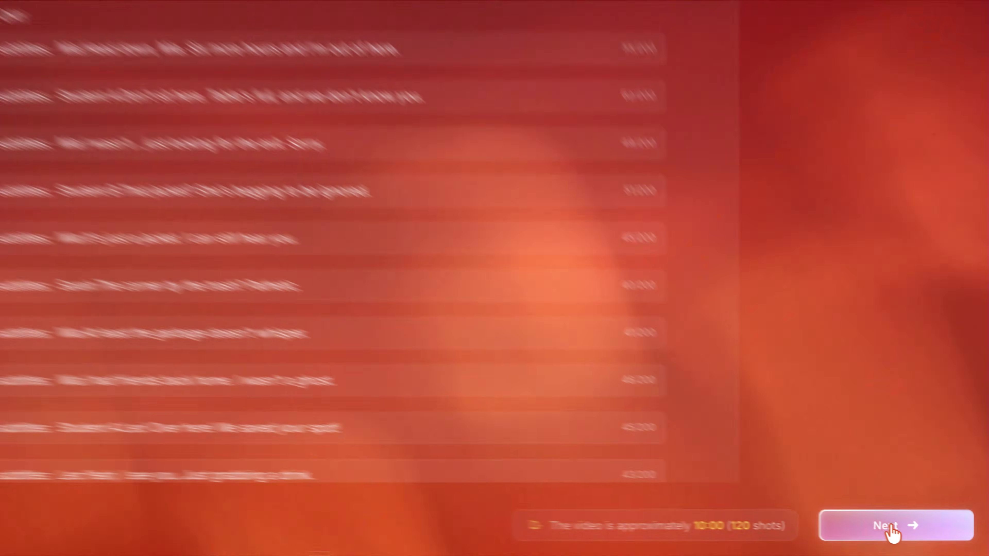
click(916, 541)
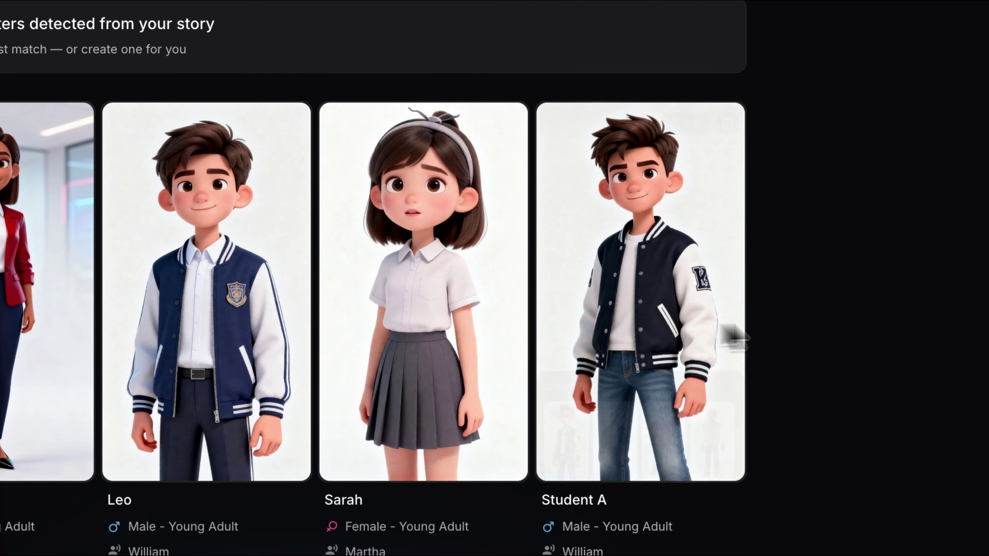
Review the detected characters and the library alternatives for Student A, keep the suggested cast, and continue to the storyboard
scroll(778, 358, down, 8)
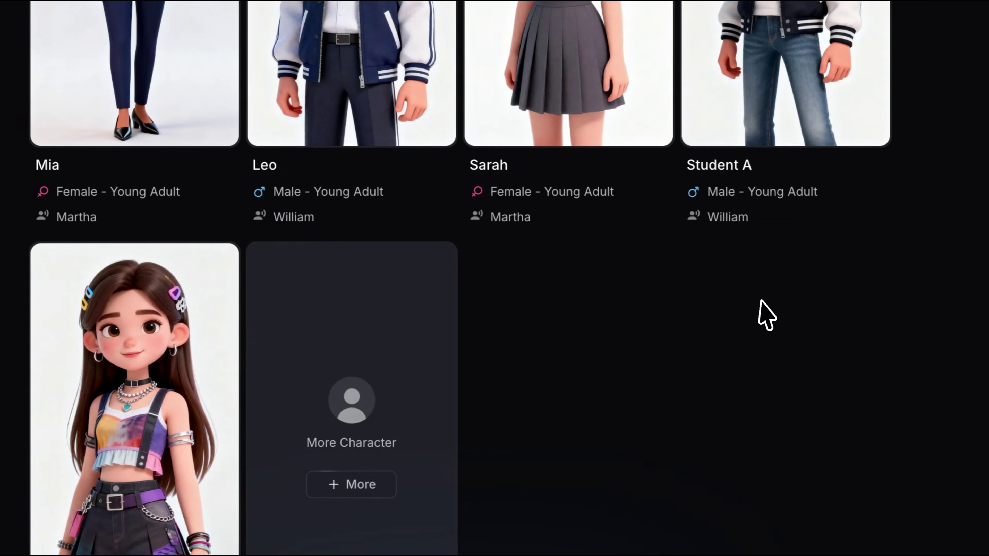
scroll(825, 204, up, 5)
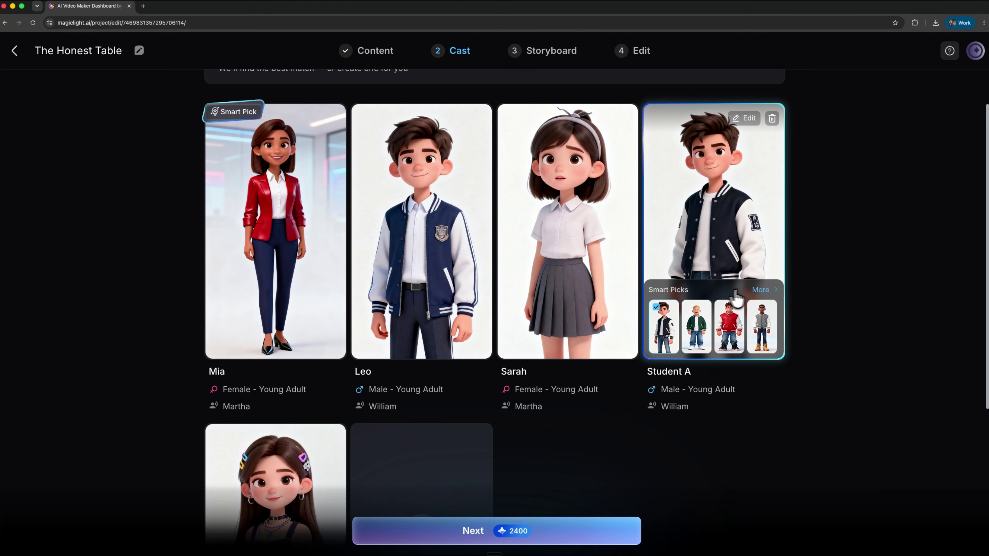
click(761, 290)
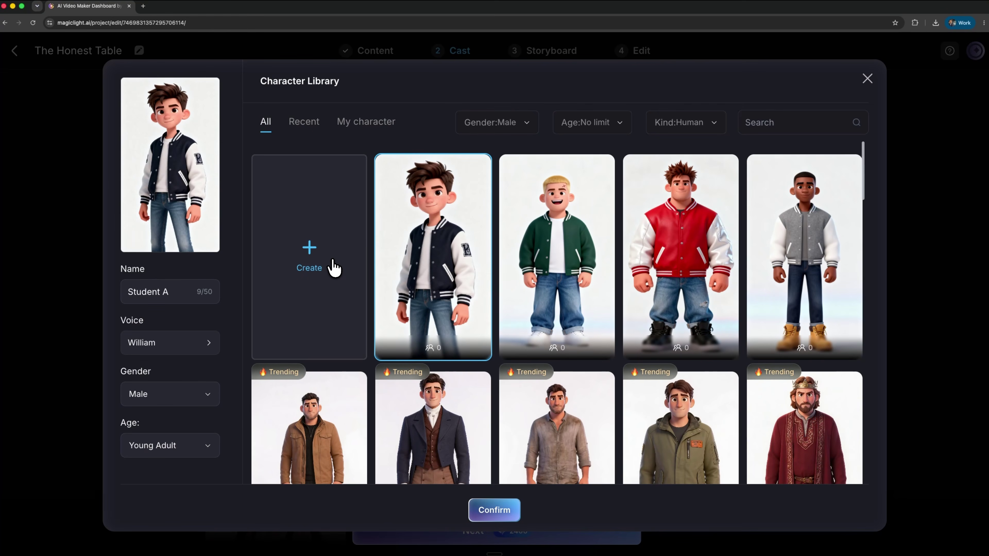
scroll(331, 269, down, 5)
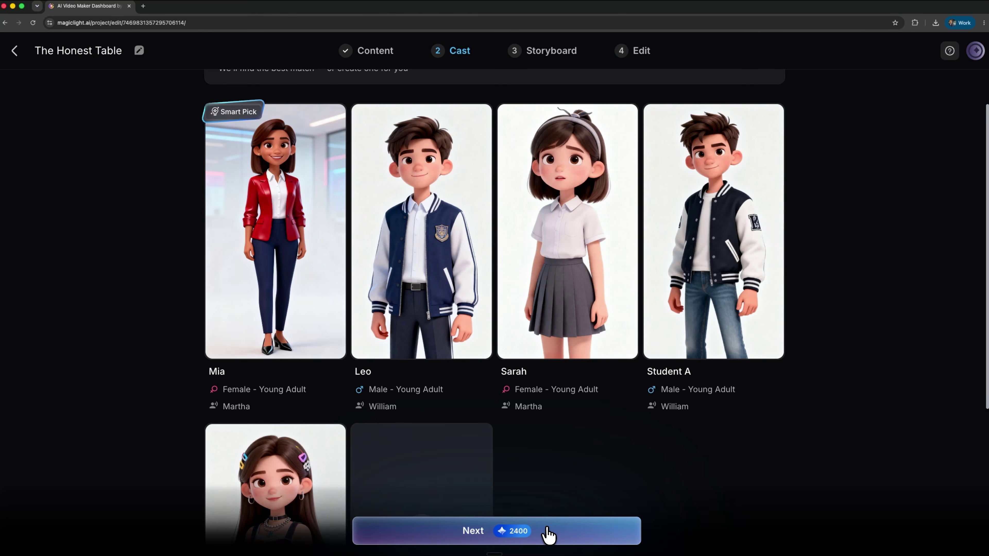
click(549, 532)
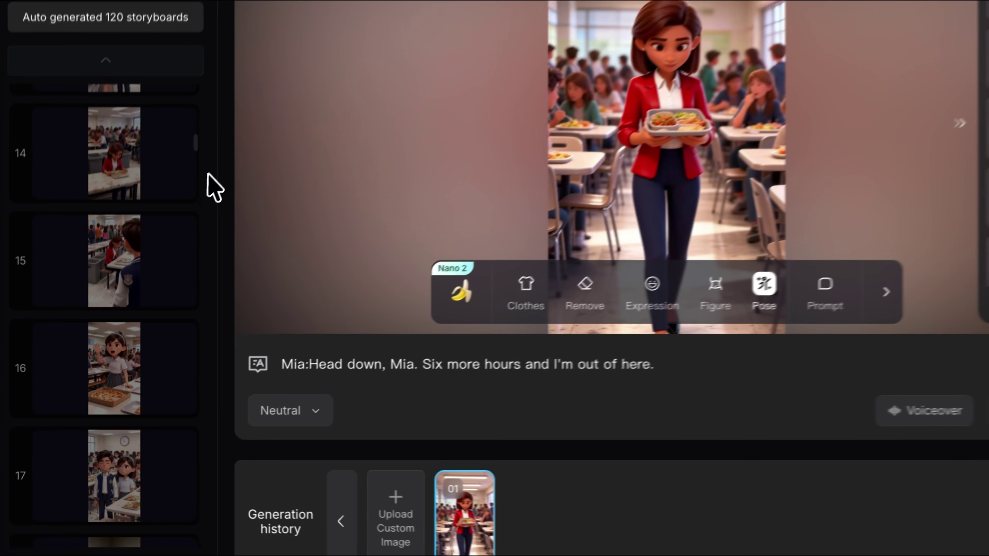
Look through the storyboard shots with their scene prompts and image editing tools, including the pose options
drag(195, 145, 222, 86)
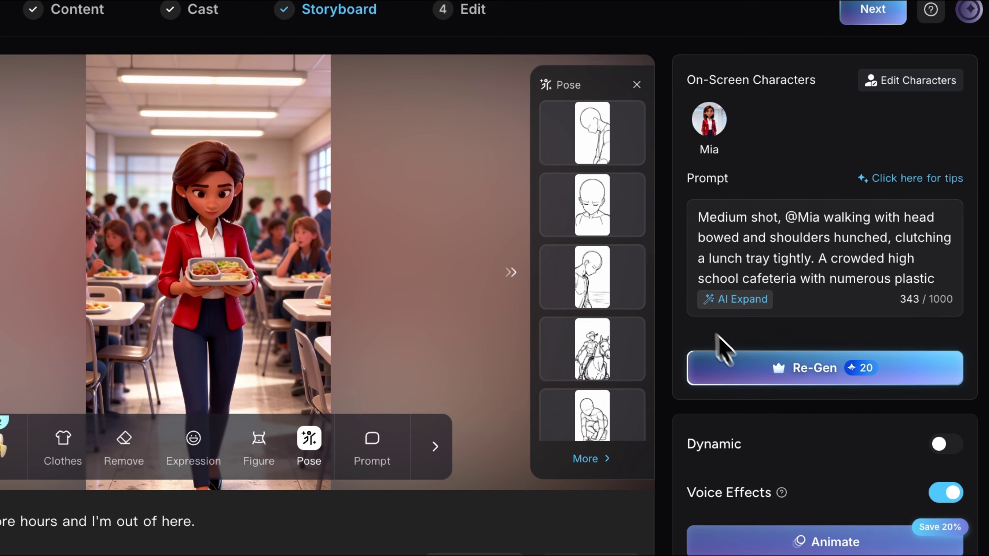
scroll(790, 273, down, 5)
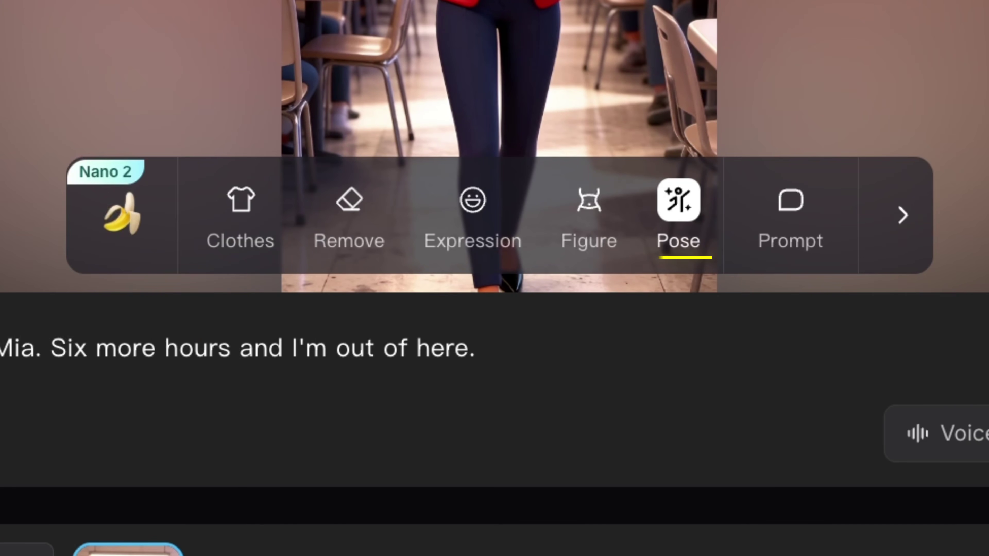
click(309, 326)
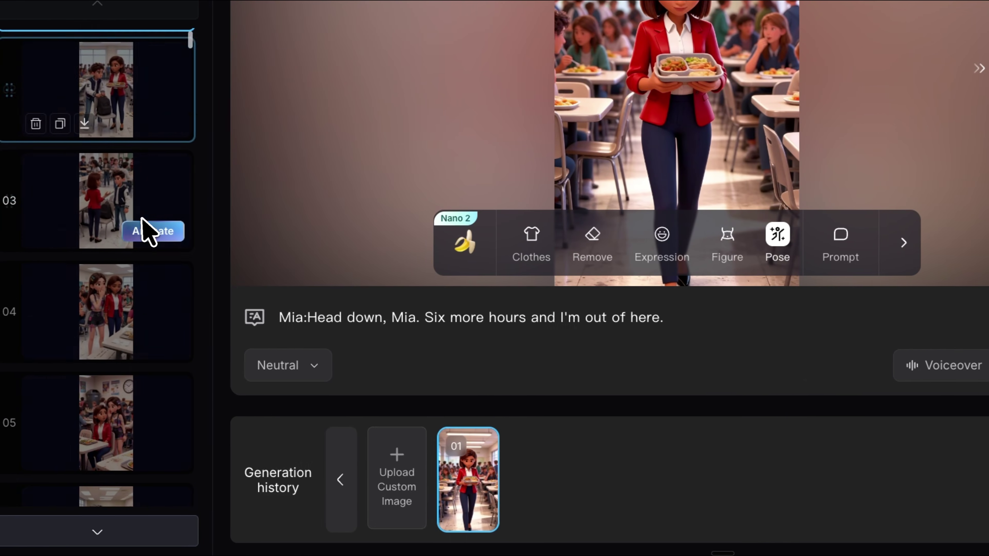
scroll(145, 230, down, 8)
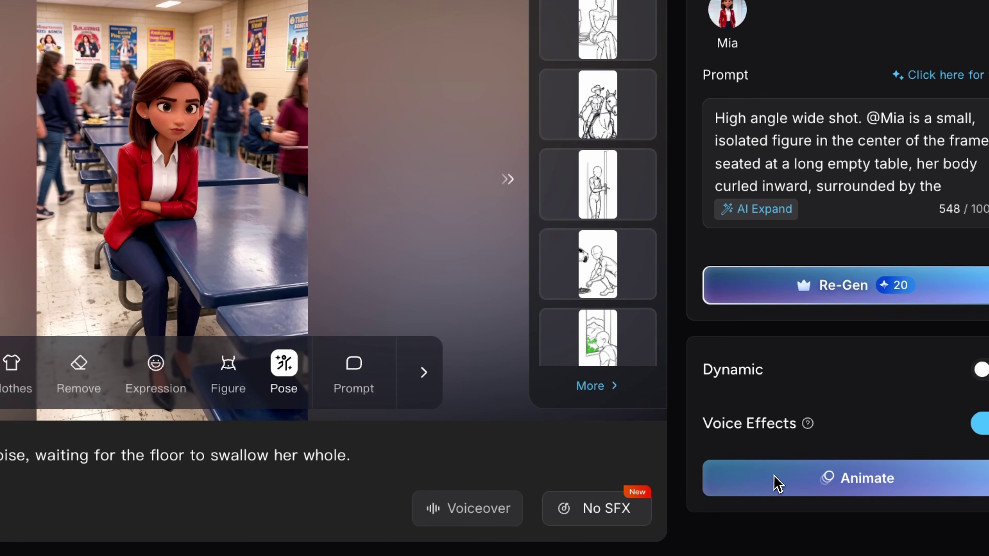
Open the animation settings for the shot of Mia seated alone and examine the models offered for animating one shot
click(776, 483)
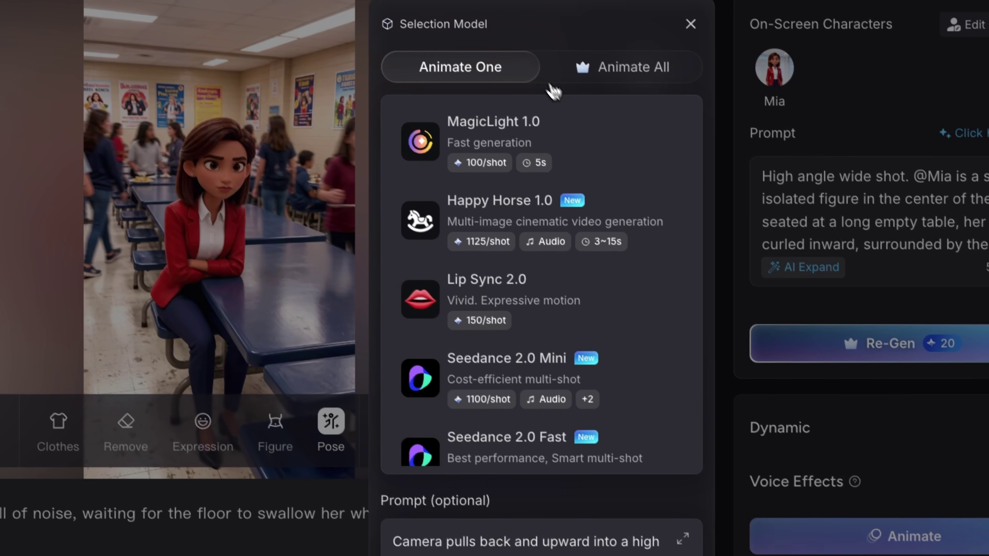
scroll(541, 180, down, 1)
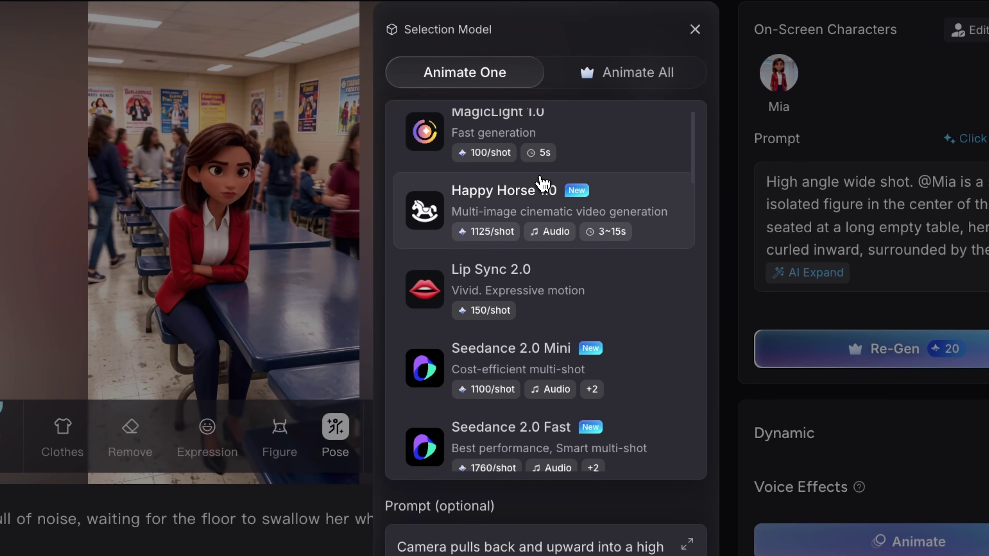
scroll(543, 183, down, 3)
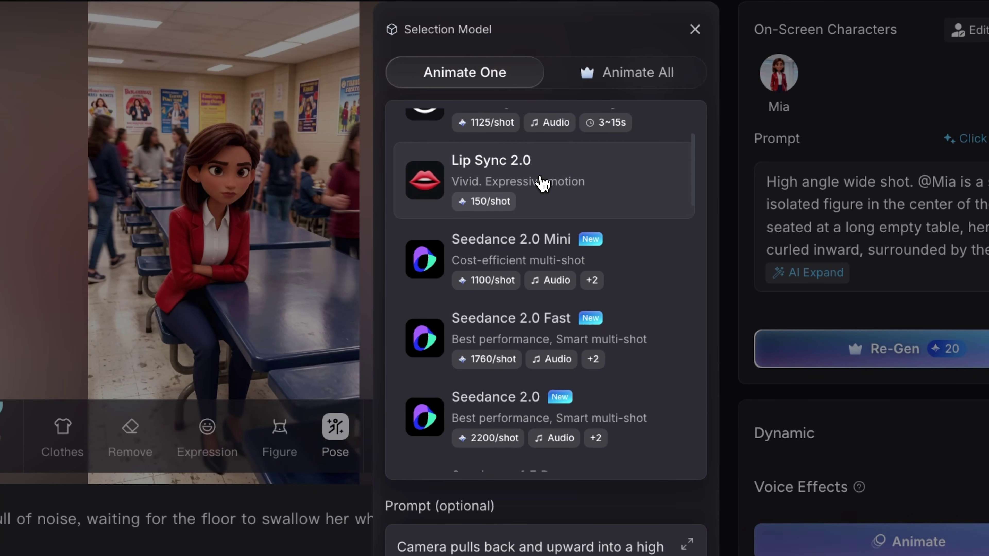
scroll(543, 183, down, 3)
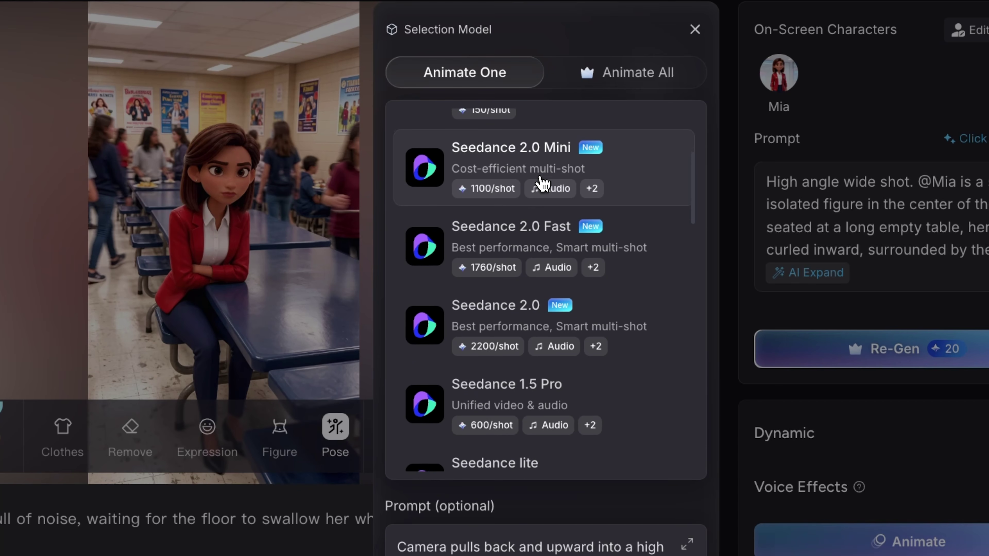
scroll(542, 184, down, 10)
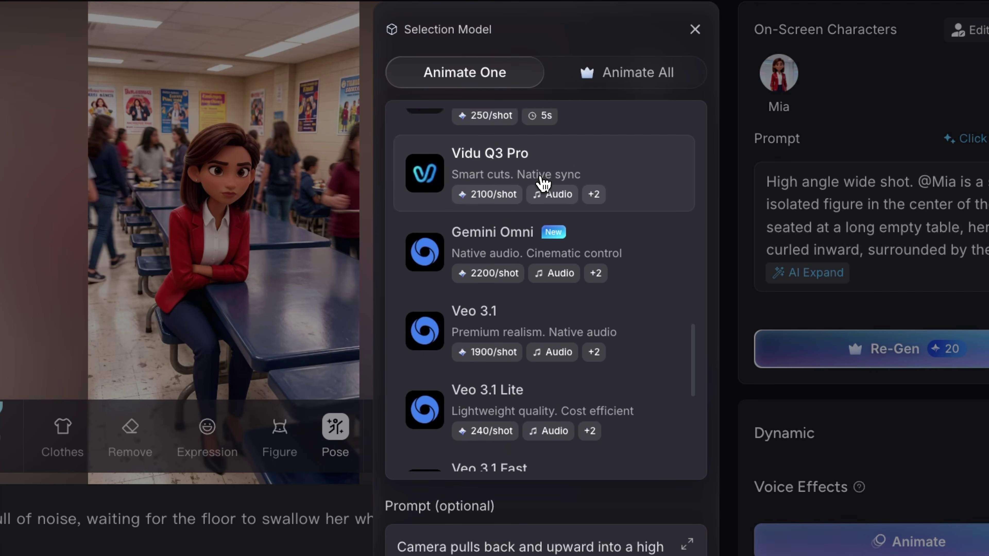
scroll(543, 183, down, 5)
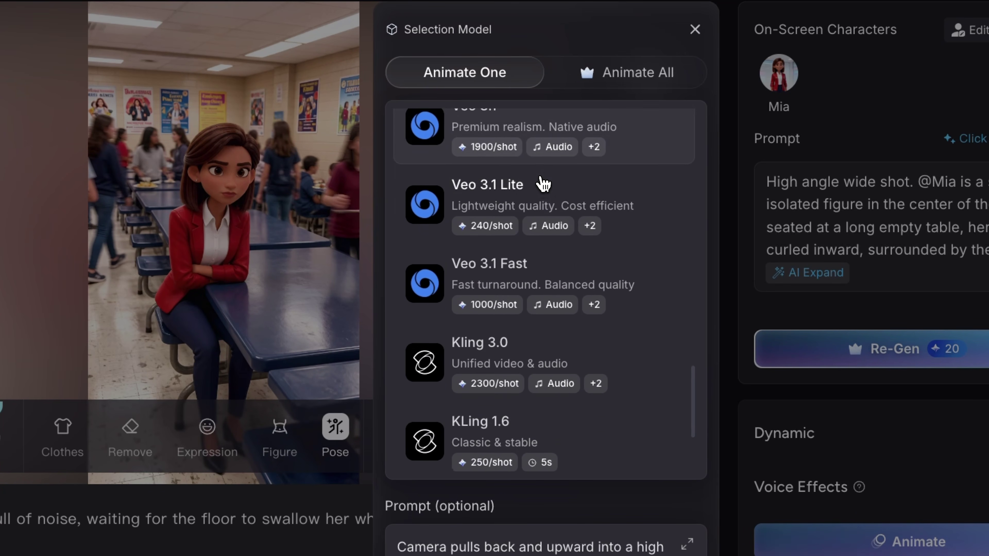
scroll(543, 183, down, 4)
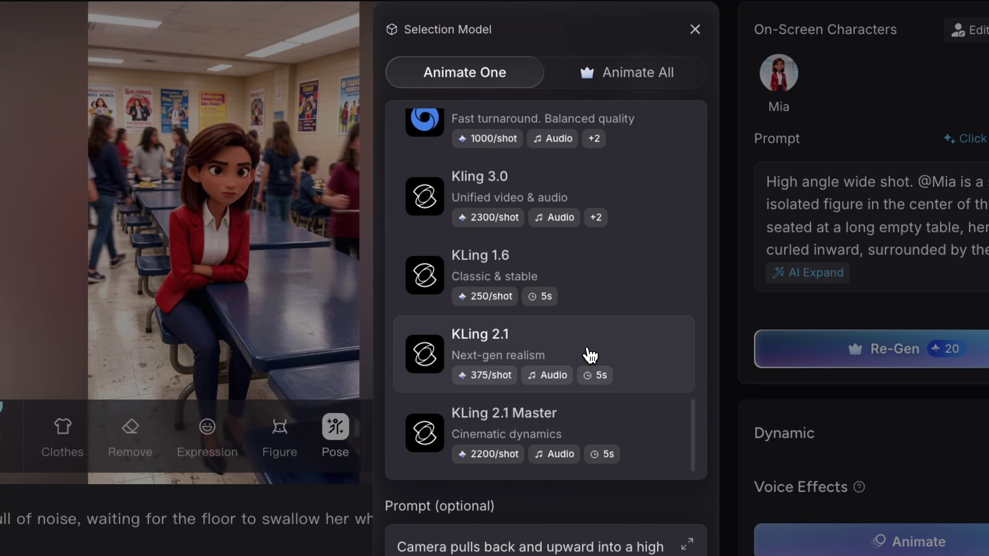
Choose Seedance 2.0 Mini as the dynamic model for animating all shots and check the selected shots
scroll(577, 315, up, 1)
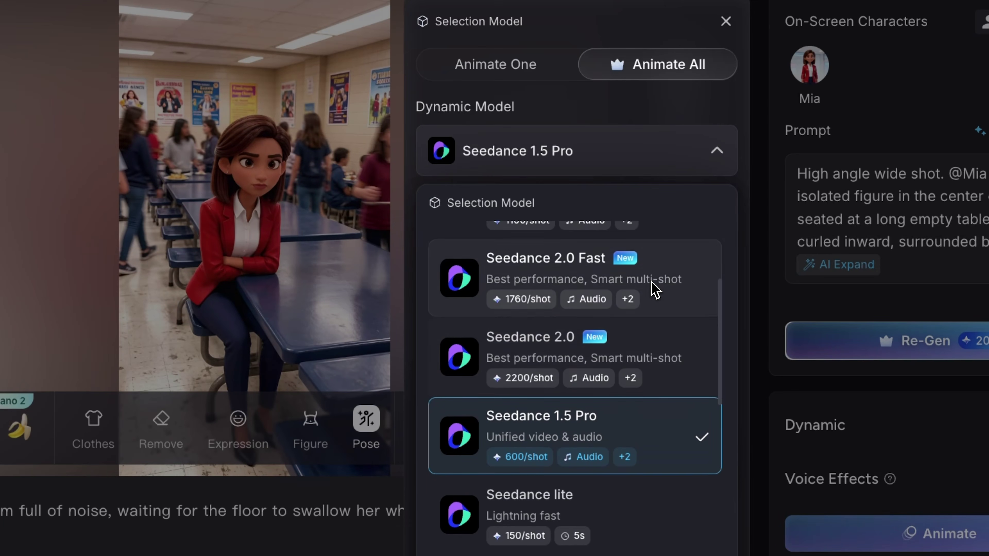
scroll(666, 274, up, 2)
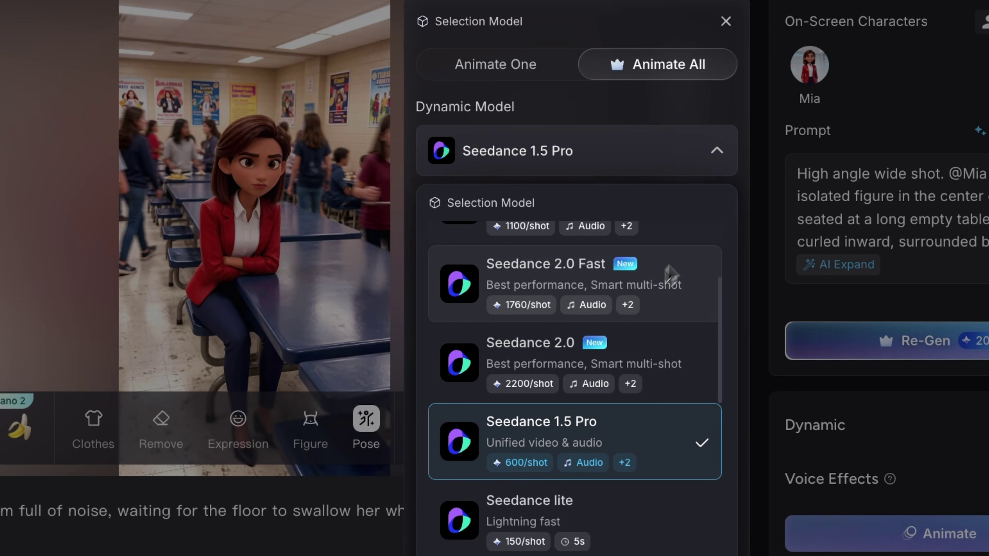
click(690, 250)
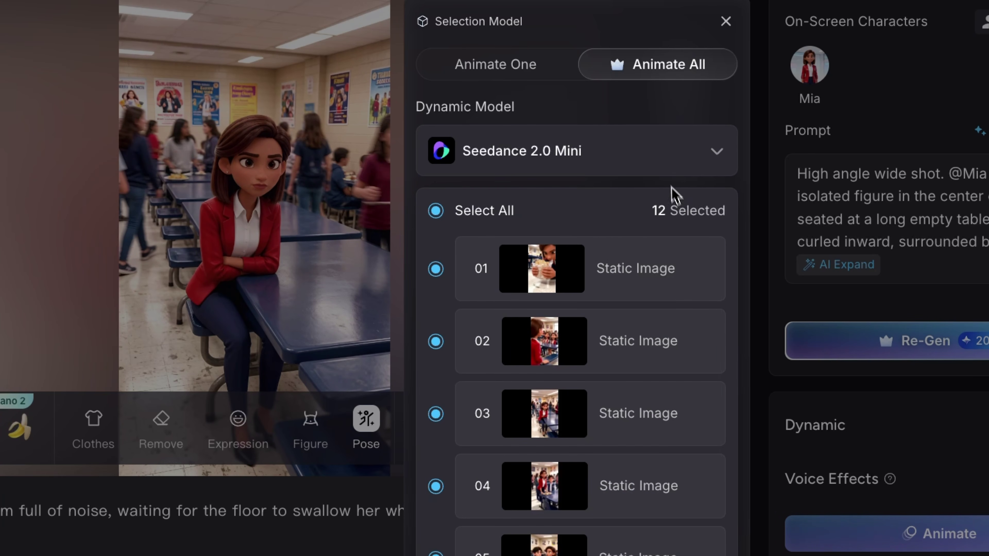
scroll(645, 282, down, 2)
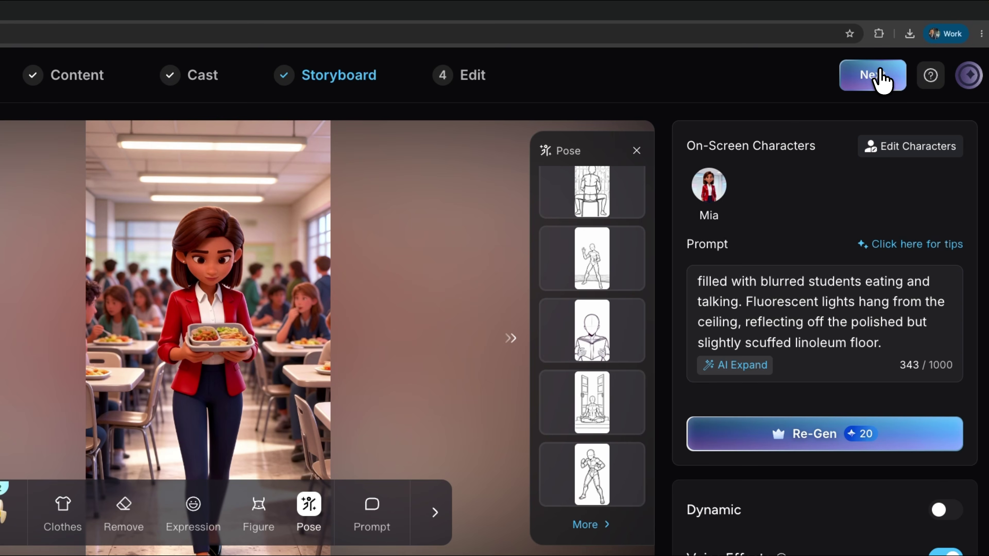
Finish the storyboard stage by choosing to animate all storyboard images and continue to the edit stage
click(873, 74)
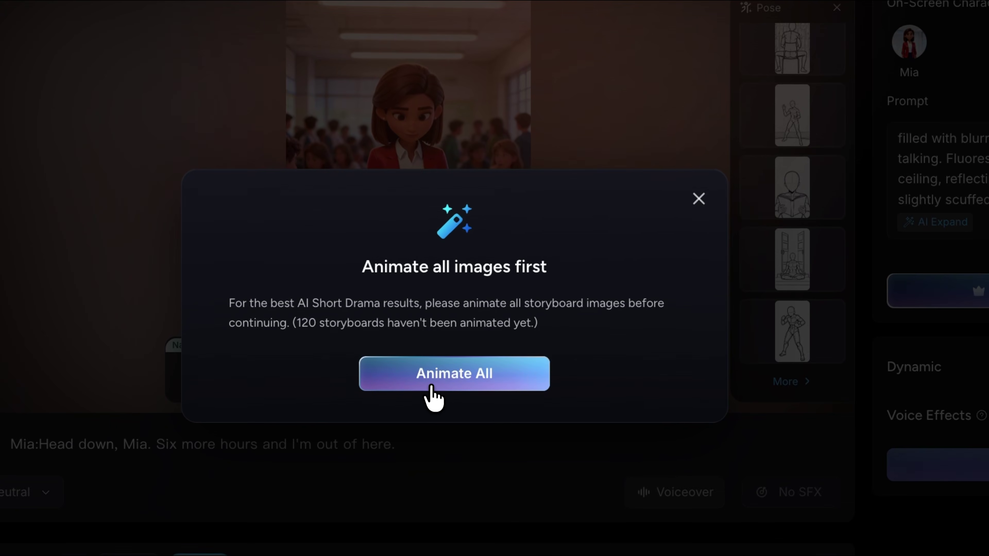
click(432, 389)
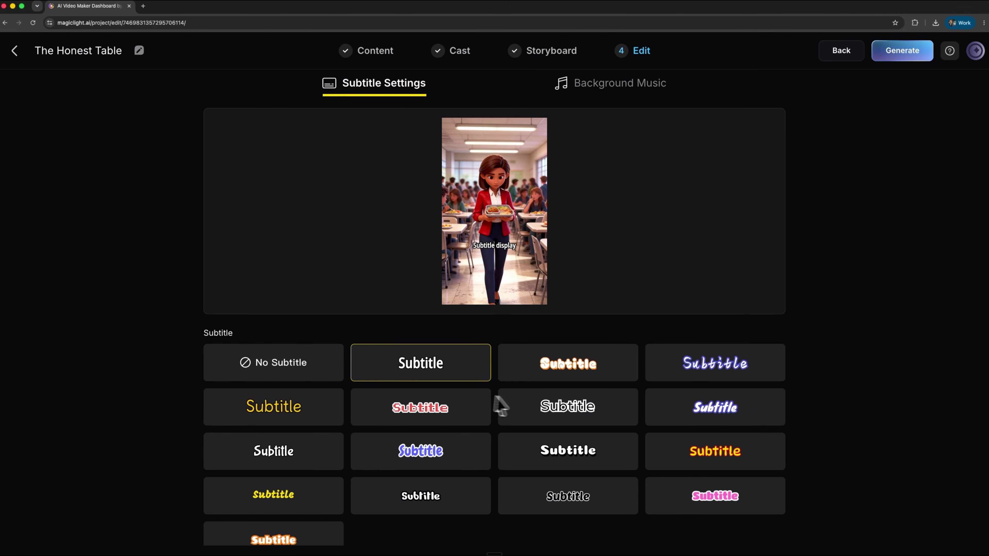
Look through the subtitle styles and background music tracks, and generate the final video in 9:16 at High (1080p) resolution
scroll(442, 415, down, 1)
click(619, 88)
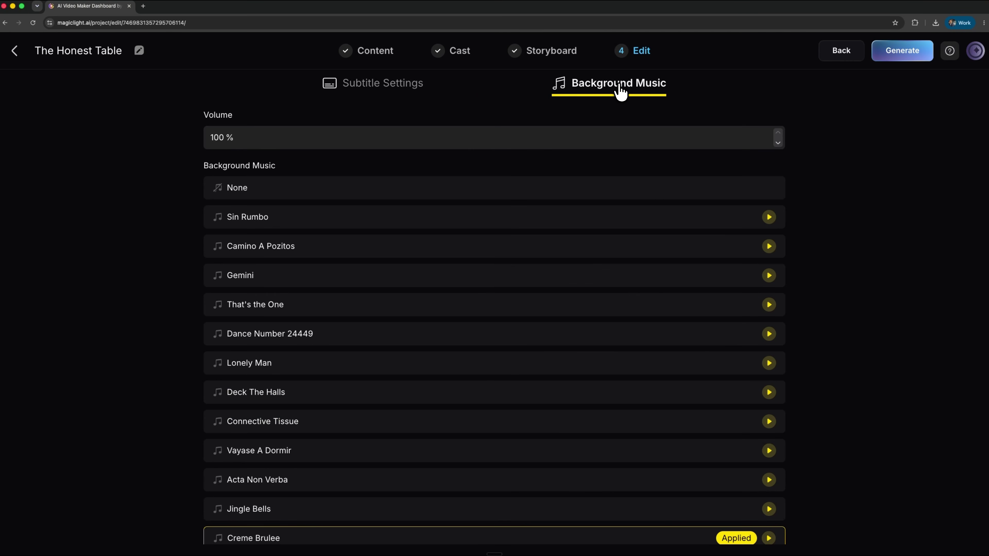
scroll(535, 306, down, 10)
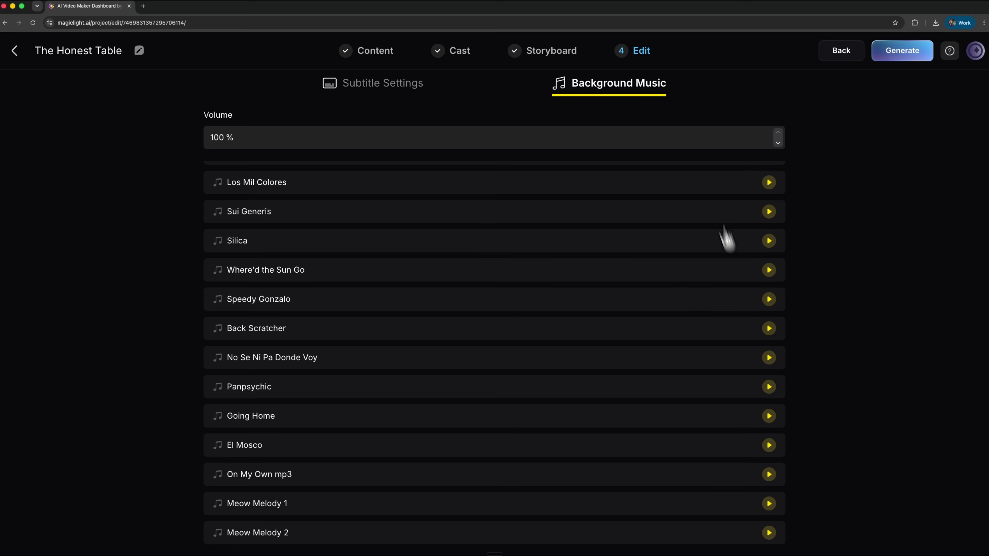
click(900, 58)
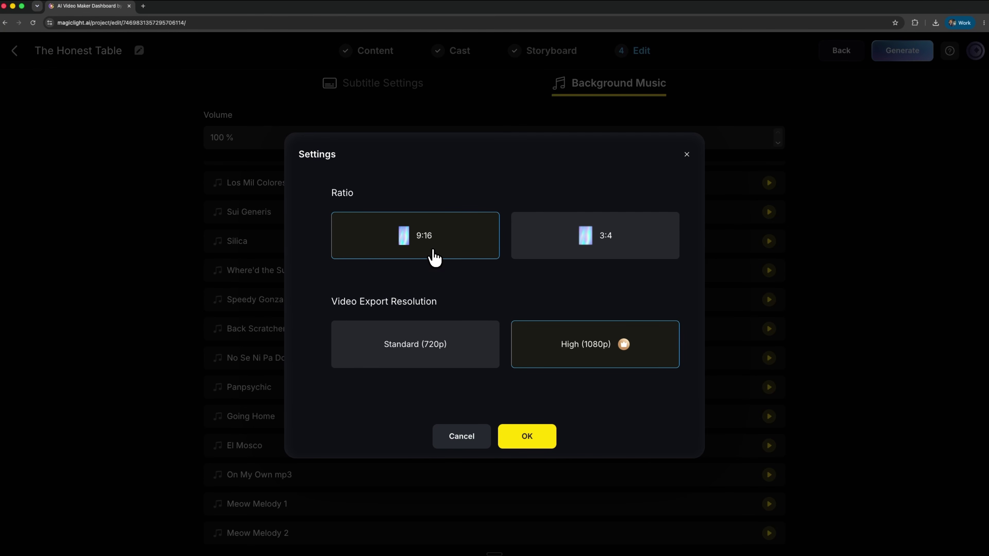
click(531, 436)
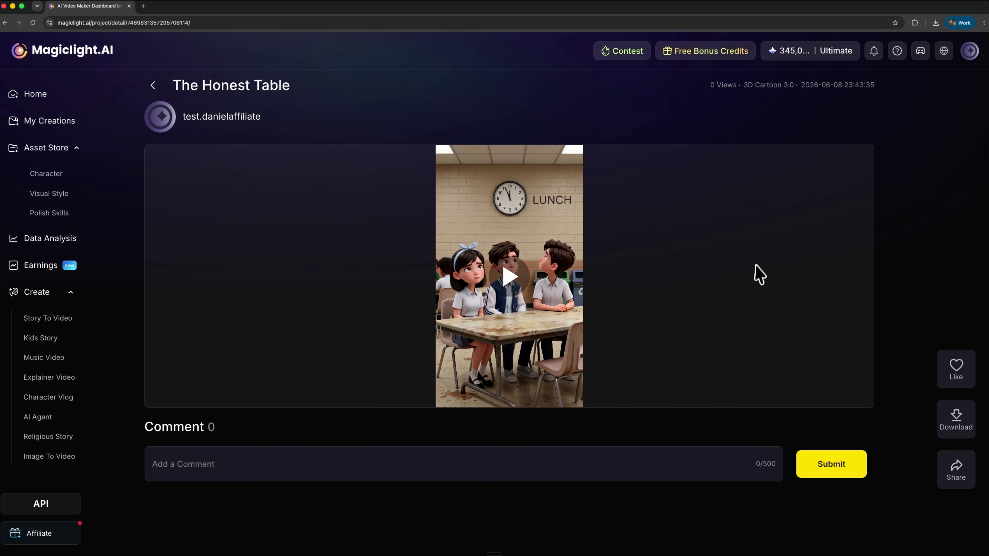
Play the finished video of The Honest Table to review its animation, voices and subtitles
click(514, 278)
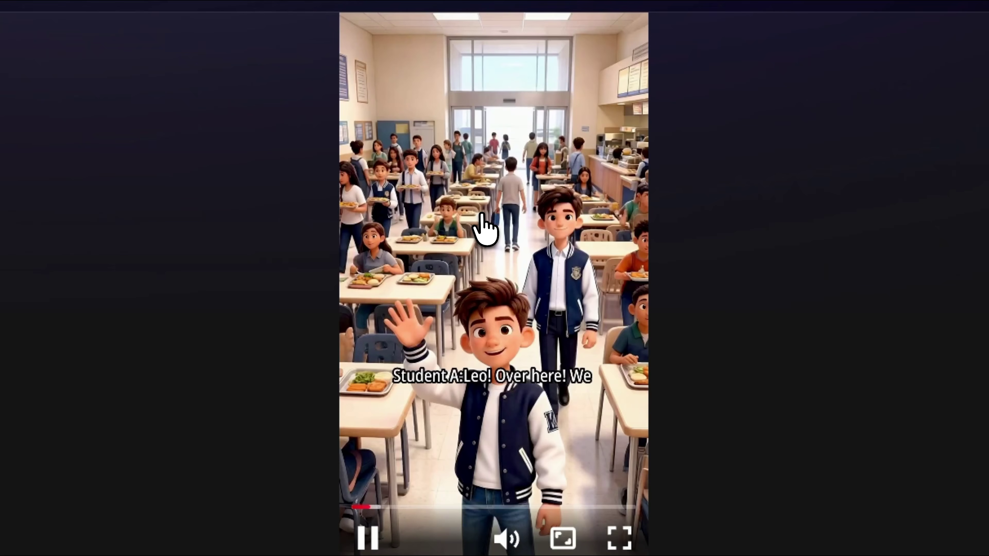
click(480, 234)
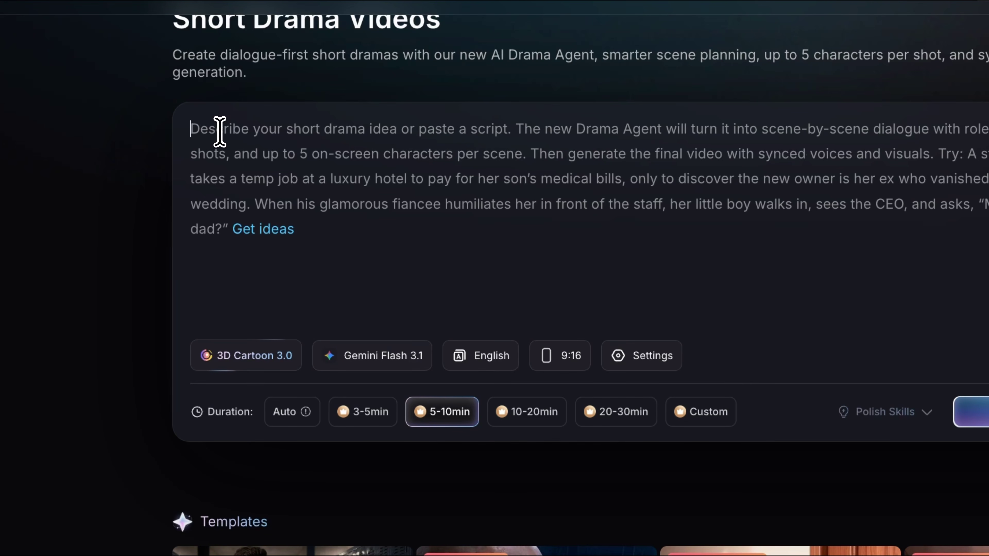
Enter the drama idea about Mia, rejected at her new school, and popular Leo, who shares at lunch that he was last year's new kid
text(A teenage girl named Mia has been rejected by everyone at her new school. On the worst day, a quiet boy named Leo — the most popular kid — sits next to her at lunch and tells her his secret: he was the new kid last year and knows exactly how she feels. Their unexpected friendship changes everything.)
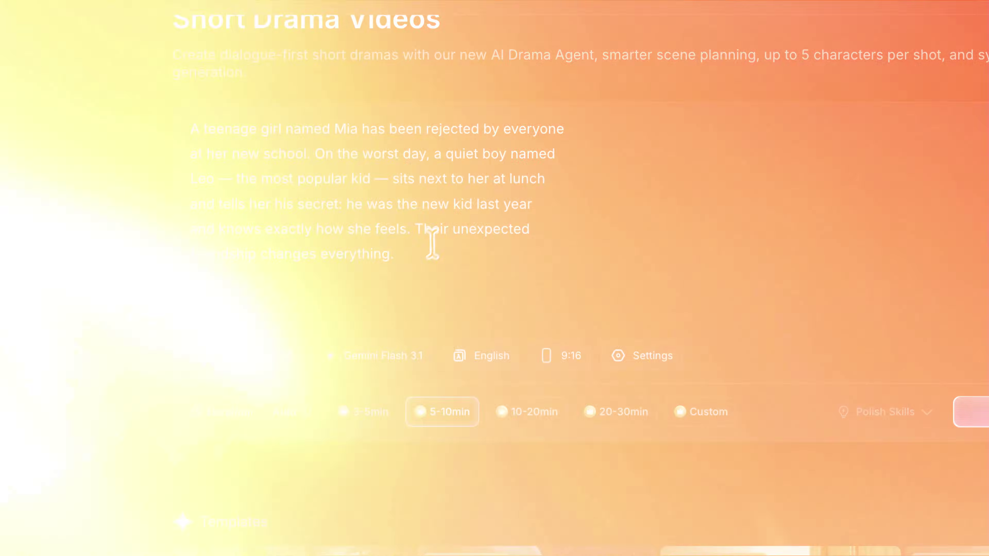